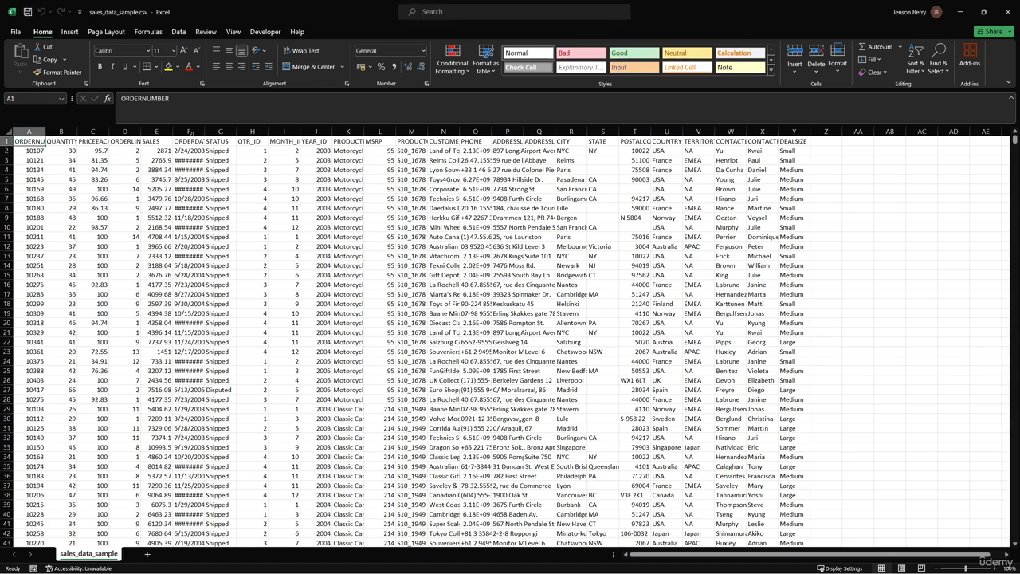
Autofit the width of the CUSTOMERNAME column so the full customer names show
{"action": "left_click", "coordinate": [157, 140]}
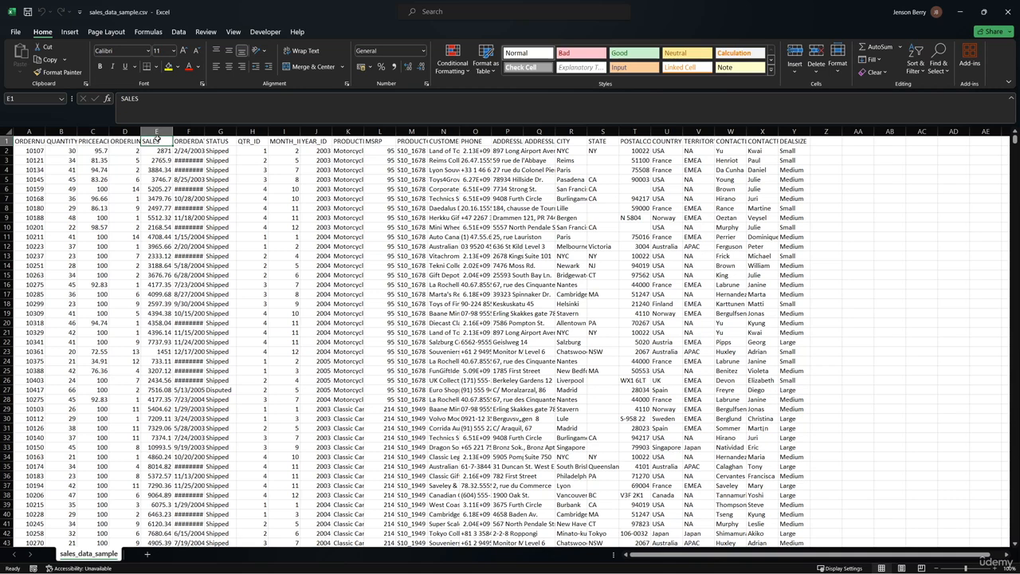
{"action": "left_click", "coordinate": [445, 140]}
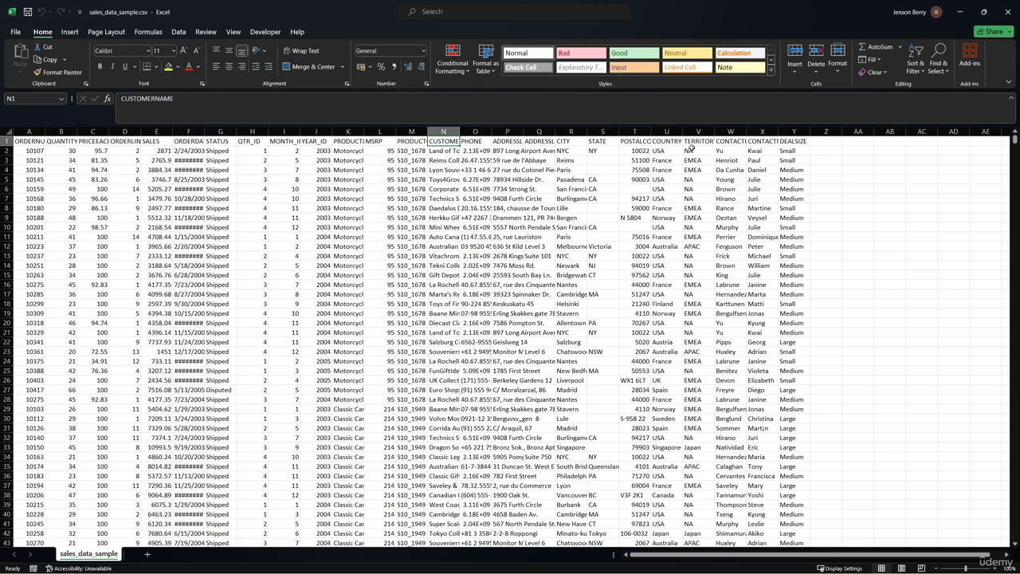
{"action": "double_click", "coordinate": [459, 131]}
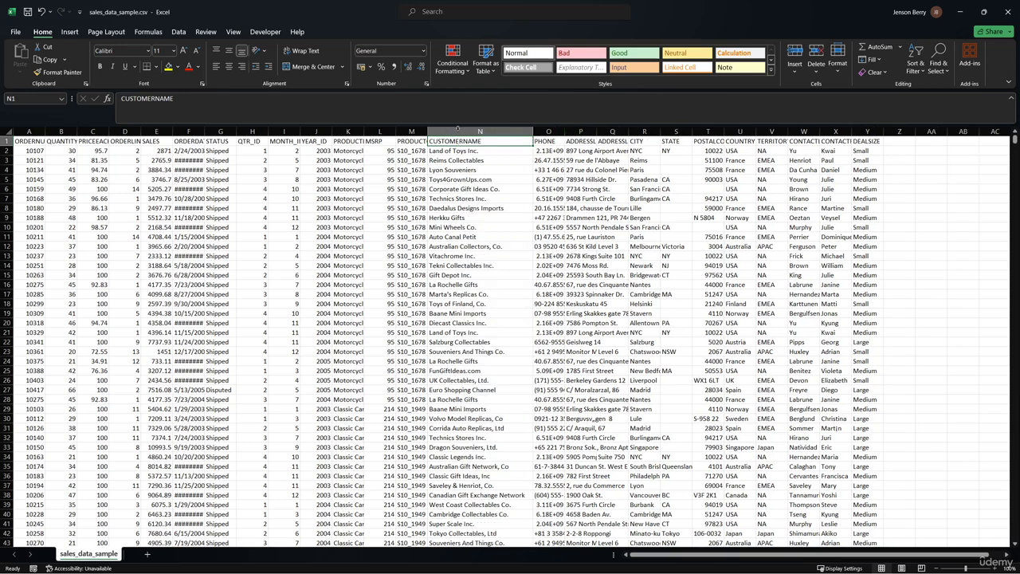
{"action": "left_click", "coordinate": [458, 131]}
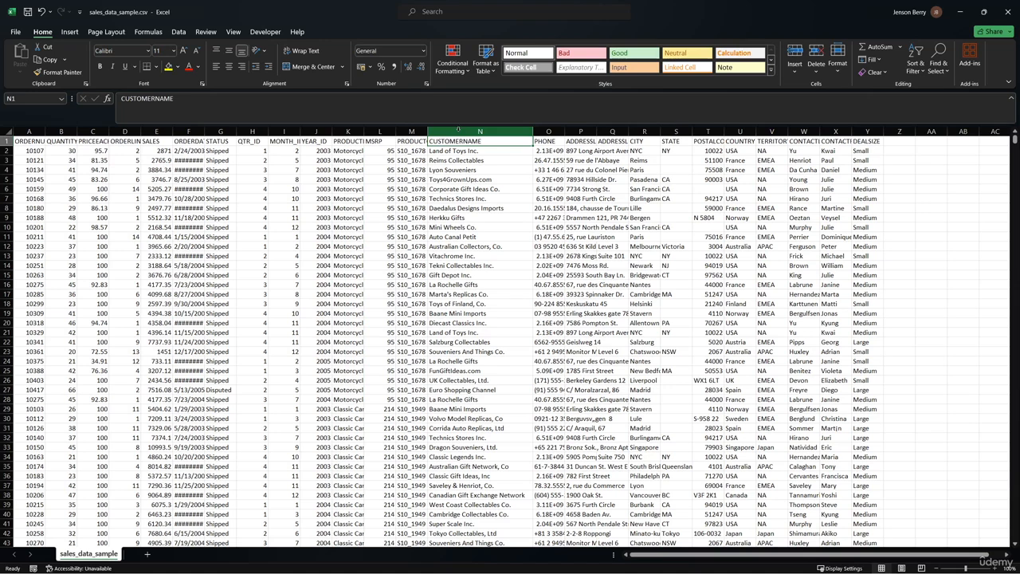
Sort the sales data by CUSTOMERNAME from A to Z
{"action": "left_click", "coordinate": [455, 170]}
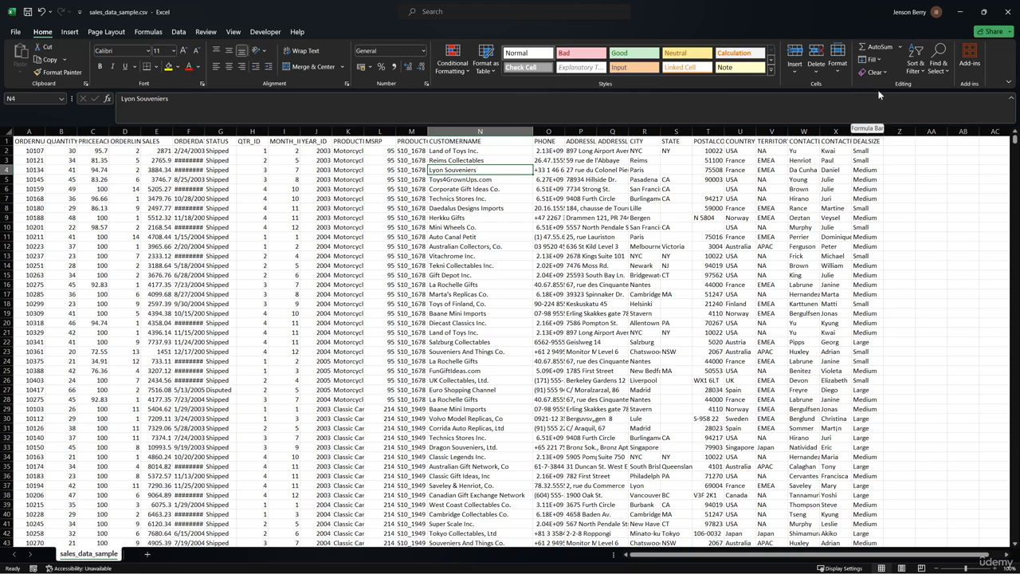
{"action": "left_click", "coordinate": [916, 71]}
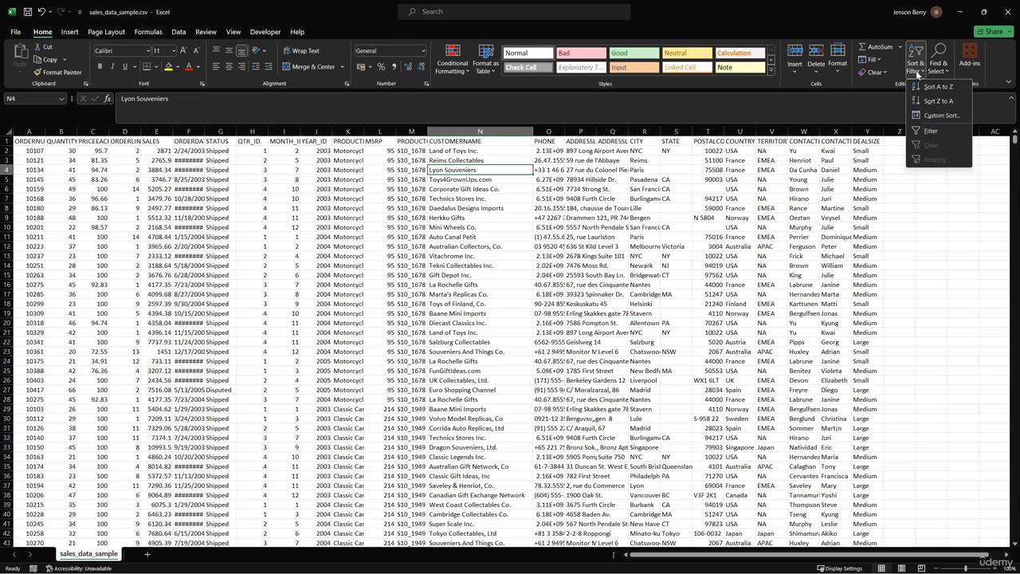
{"action": "left_click", "coordinate": [916, 70]}
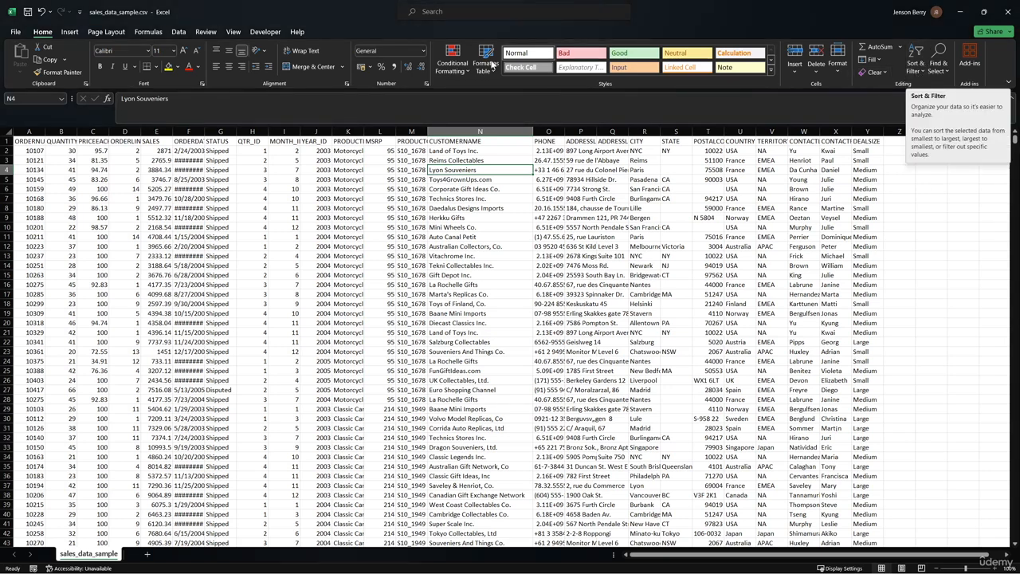
{"action": "left_click", "coordinate": [178, 32]}
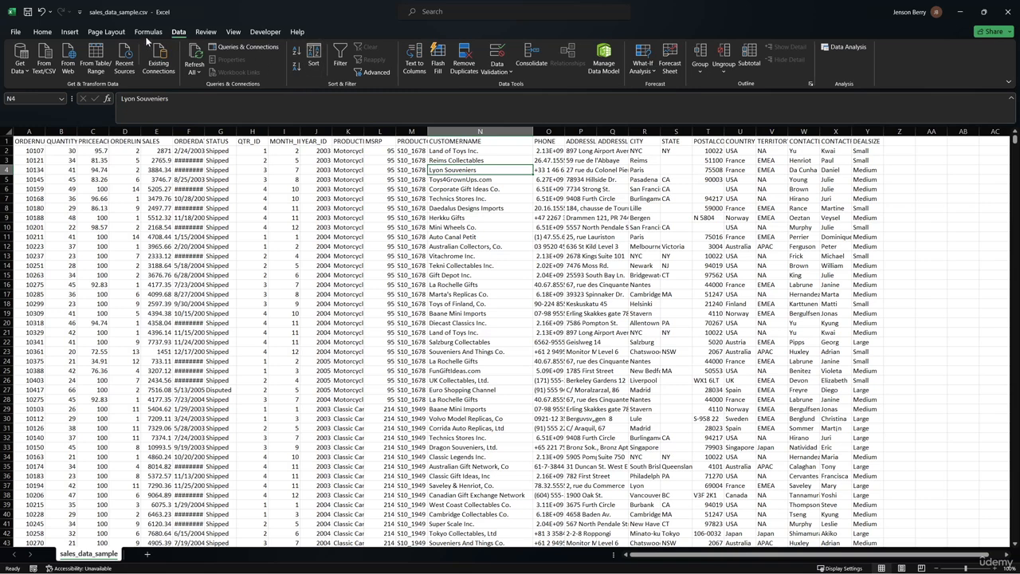
{"action": "left_click", "coordinate": [42, 31]}
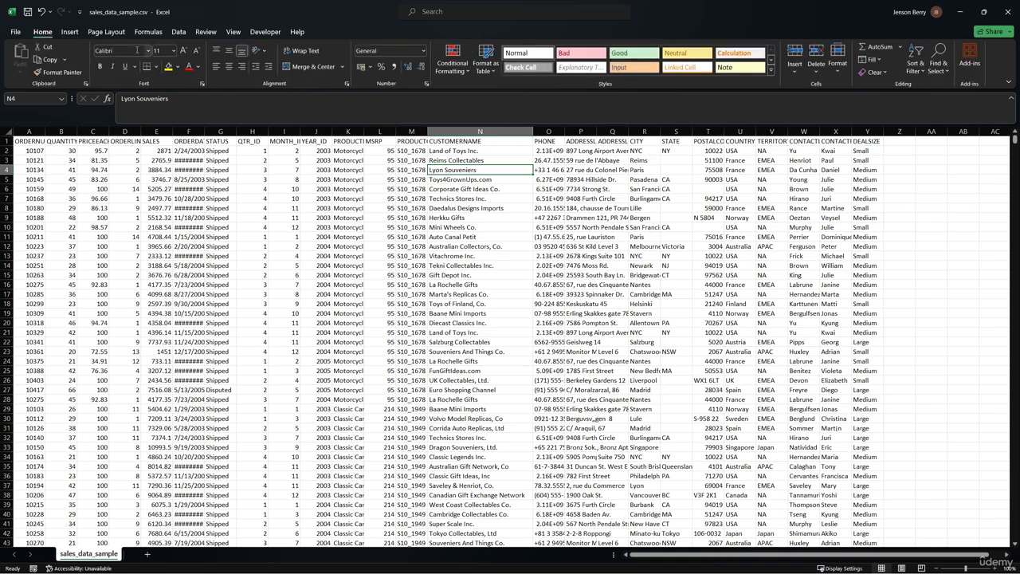
{"action": "left_click", "coordinate": [915, 67]}
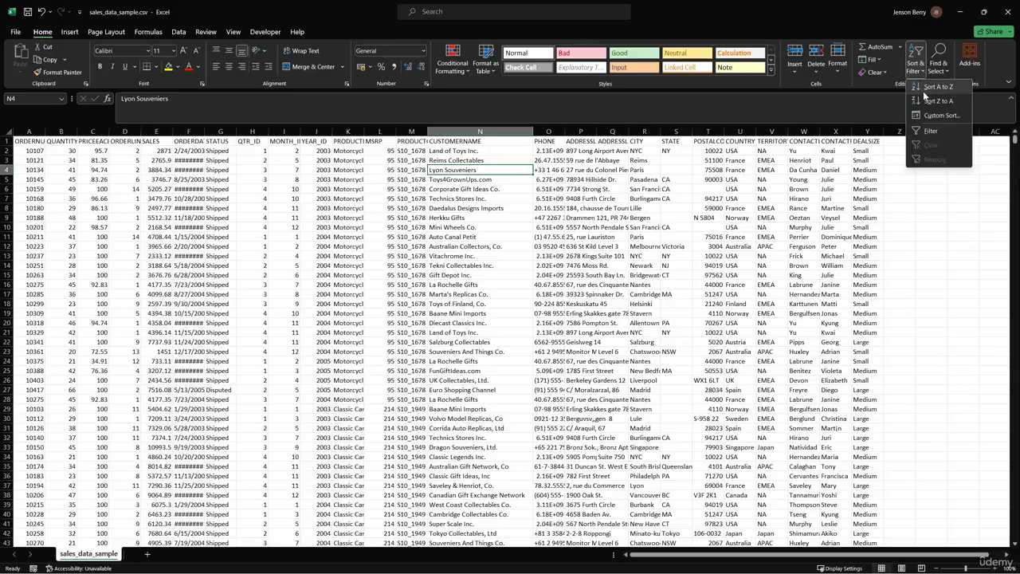
{"action": "left_click", "coordinate": [929, 89]}
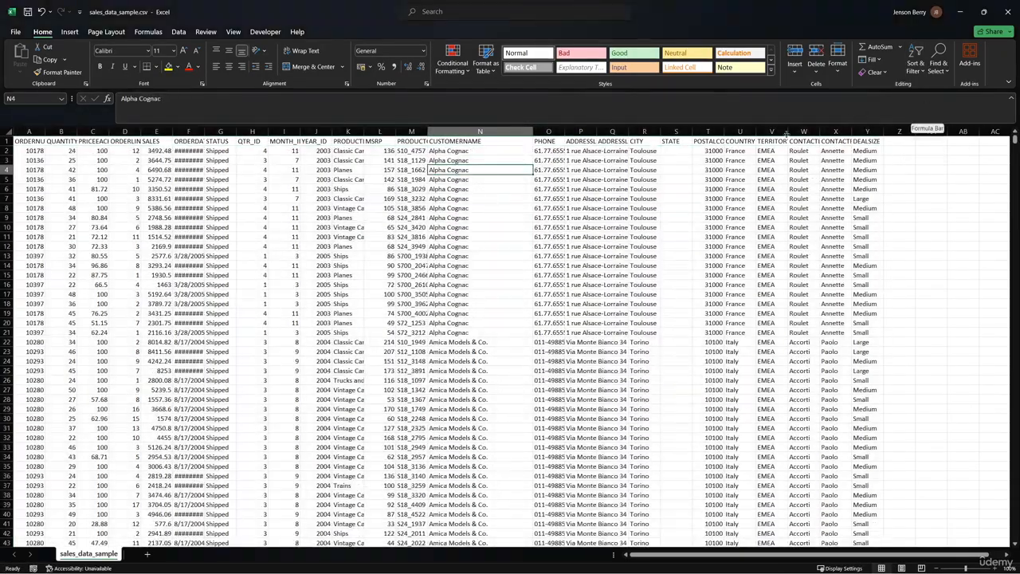
Sort the sales data by CUSTOMERNAME from Z to A and scroll through the reordered rows
{"action": "mouse_move", "coordinate": [1015, 143]}
{"action": "left_mouse_down"}
{"action": "mouse_move", "coordinate": [1016, 327]}
{"action": "mouse_move", "coordinate": [1007, 142]}
{"action": "left_mouse_up"}
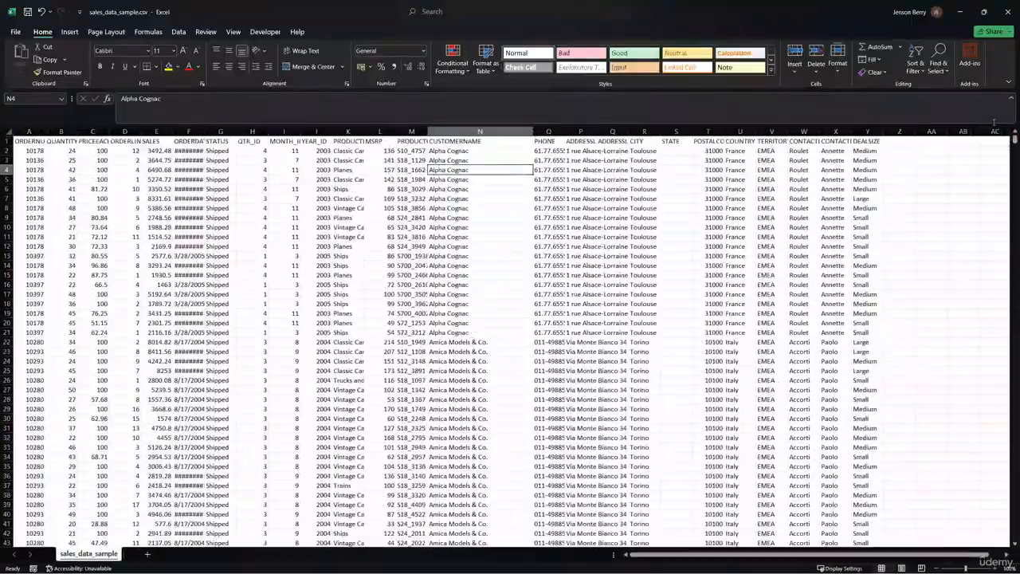
{"action": "left_click", "coordinate": [914, 74]}
{"action": "left_click", "coordinate": [934, 95]}
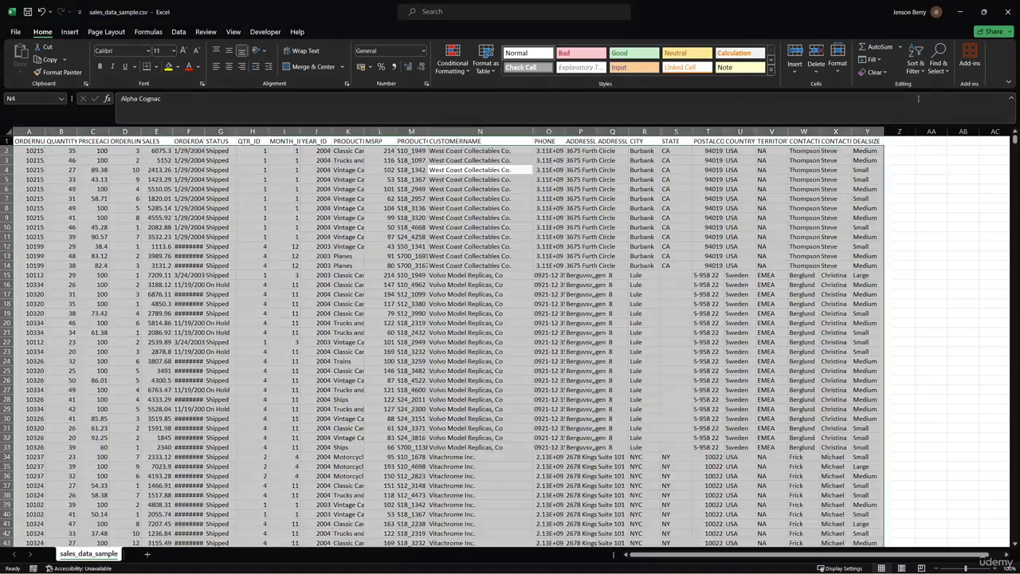
{"action": "scroll", "coordinate": [869, 176], "scroll_direction": "down", "scroll_amount": 15}
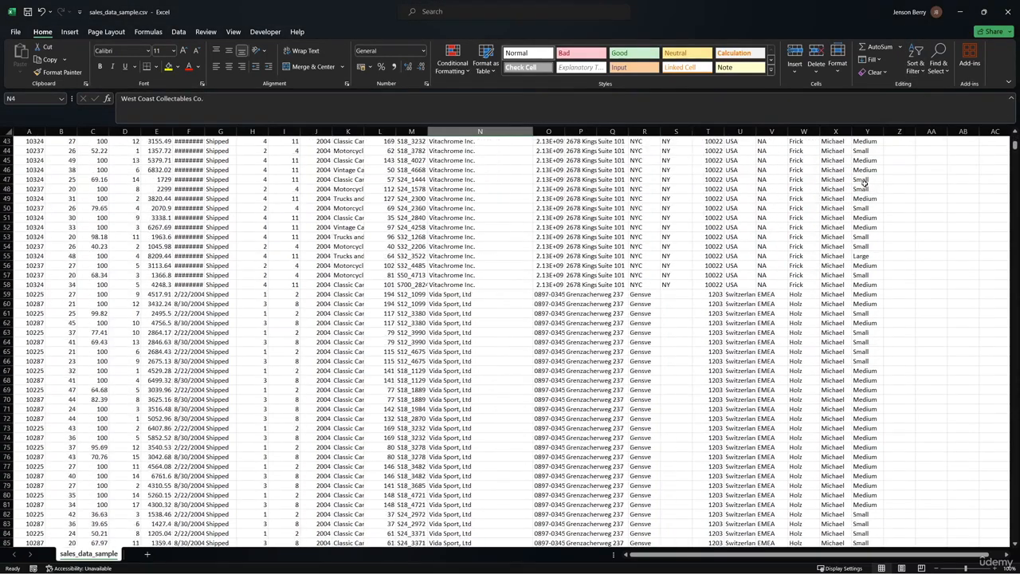
{"action": "scroll", "coordinate": [864, 185], "scroll_direction": "up", "scroll_amount": 10}
{"action": "scroll", "coordinate": [864, 186], "scroll_direction": "up", "scroll_amount": 6}
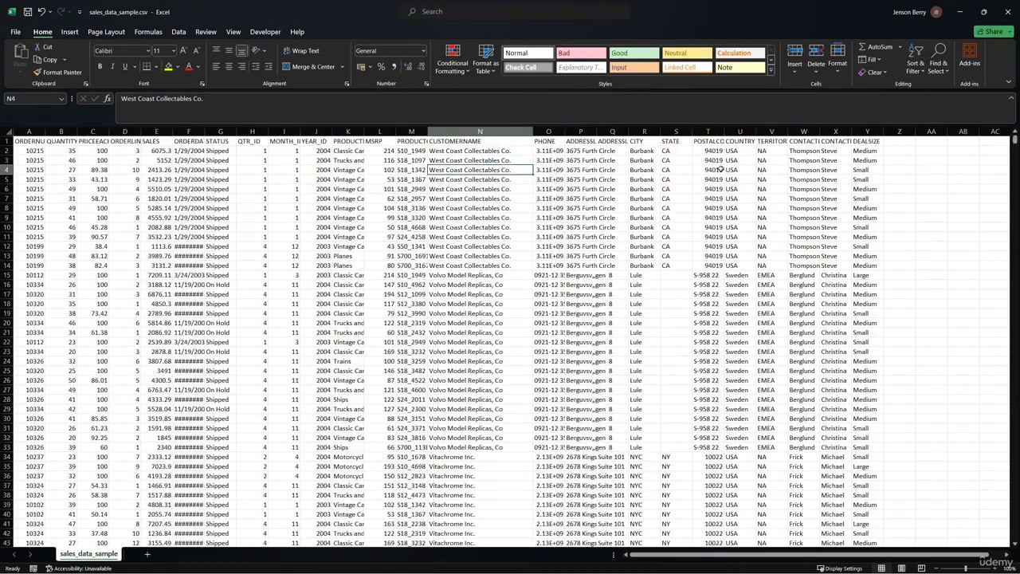
Undo both customer-name sorts to restore the original row order
{"action": "left_click", "coordinate": [505, 143]}
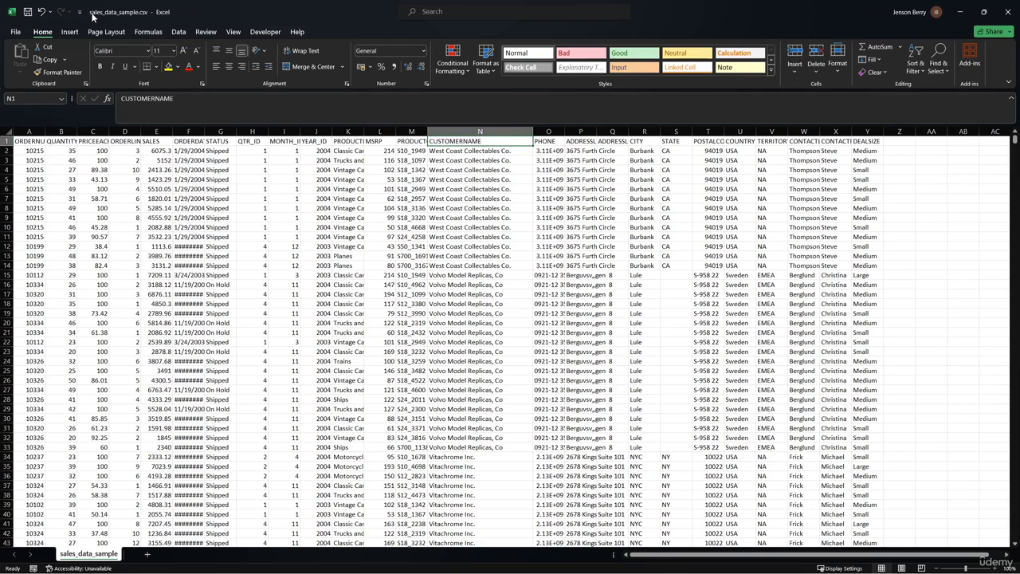
{"action": "left_click", "coordinate": [44, 12]}
{"action": "left_click", "coordinate": [44, 12]}
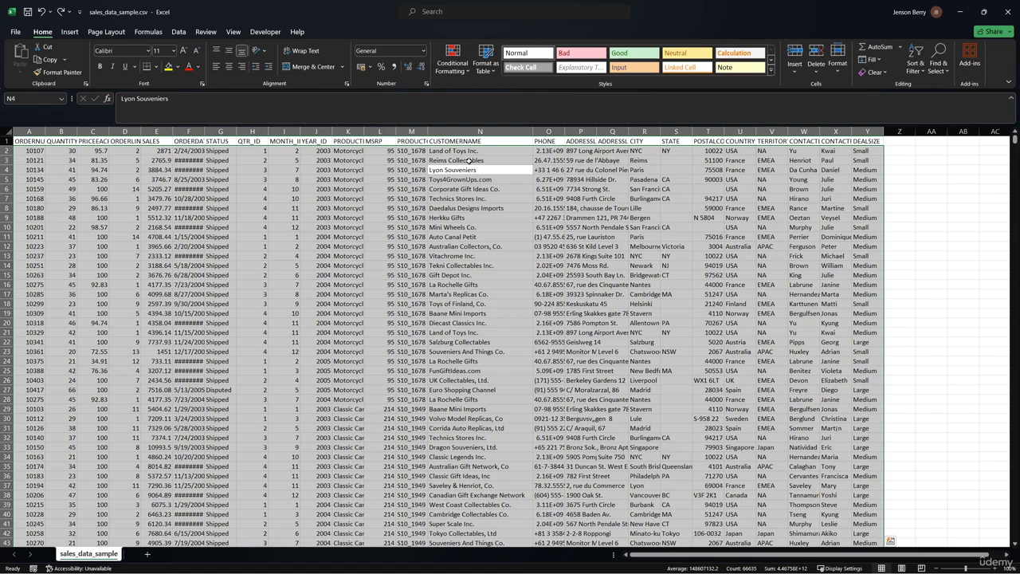
Create a new blank workbook and enter the letters a through g down column A
{"action": "left_click", "coordinate": [512, 233]}
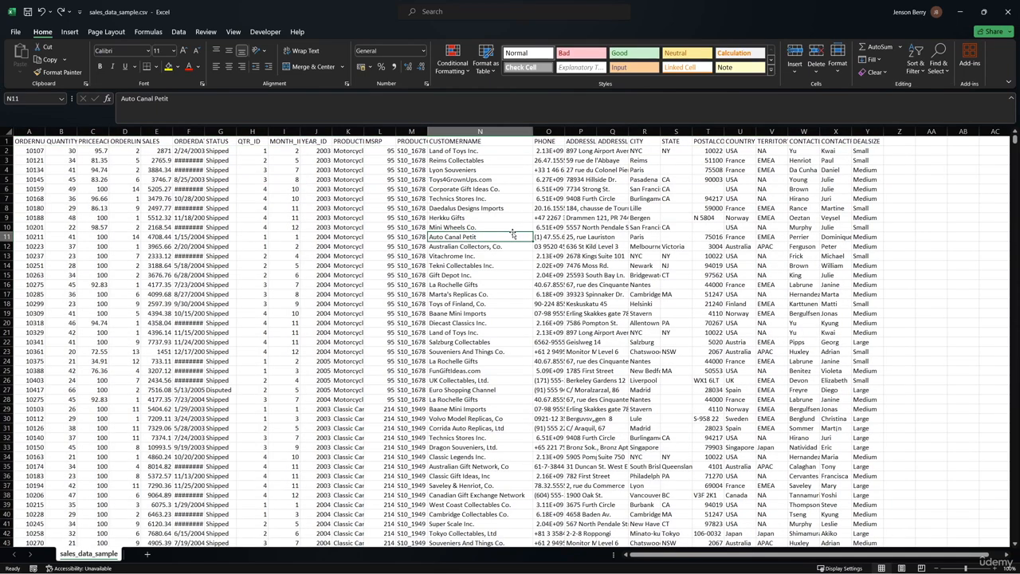
{"action": "key", "text": "ctrl+n"}
{"action": "type", "text": "a"}
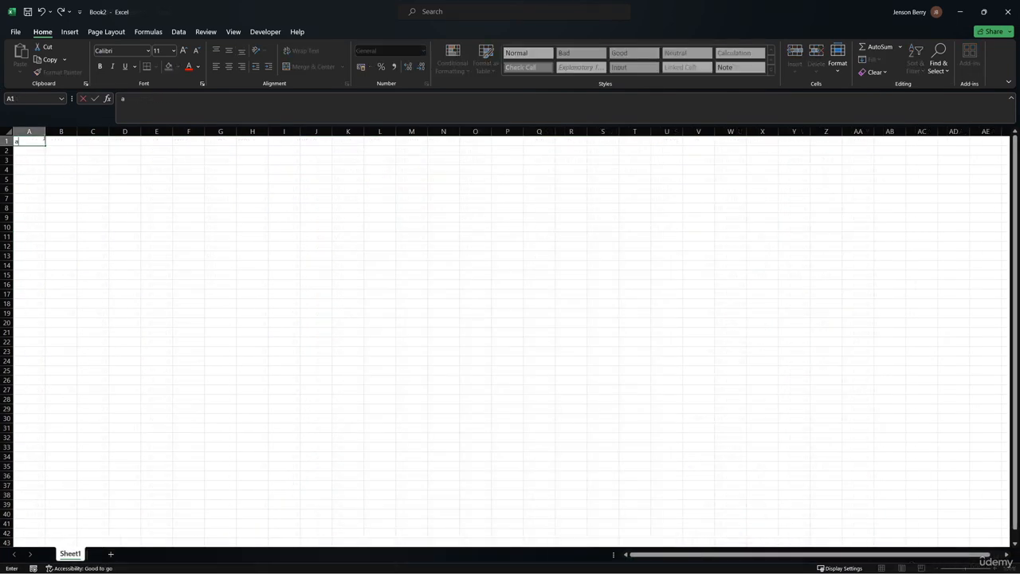
{"action": "type", "text": " b c d e f g"}
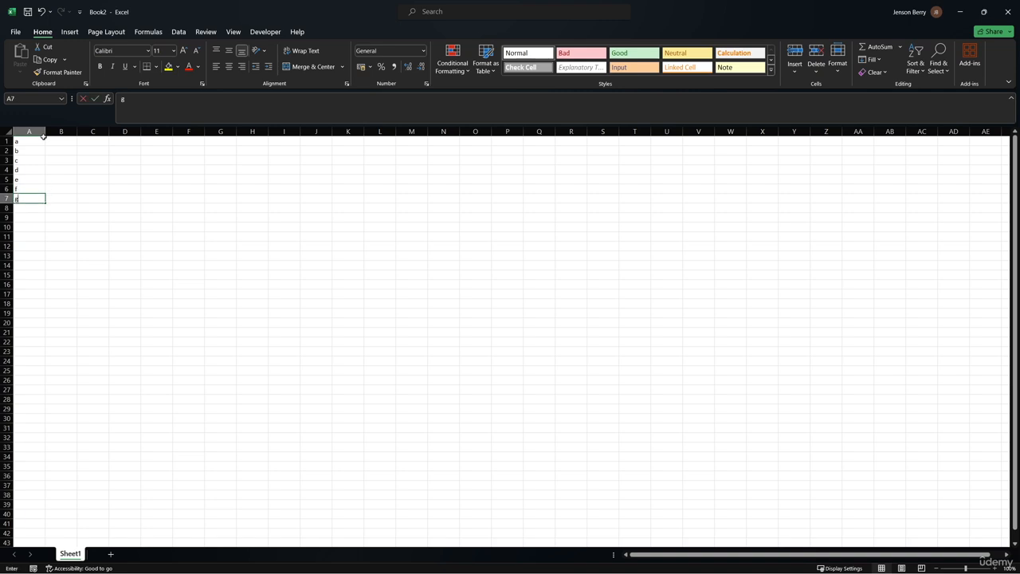
Enter the numbers 1 through 7 in column B beside the letters
{"action": "left_click", "coordinate": [58, 141]}
{"action": "type", "text": "1 2 3 4 5 6 7"}
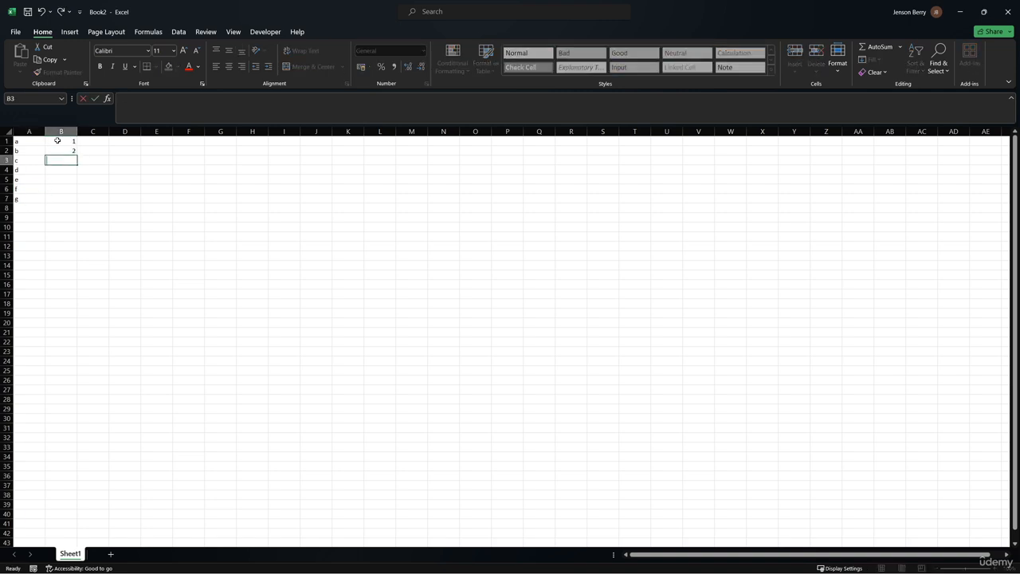
Sort the small list by column A from Z to A
{"action": "left_click", "coordinate": [125, 169]}
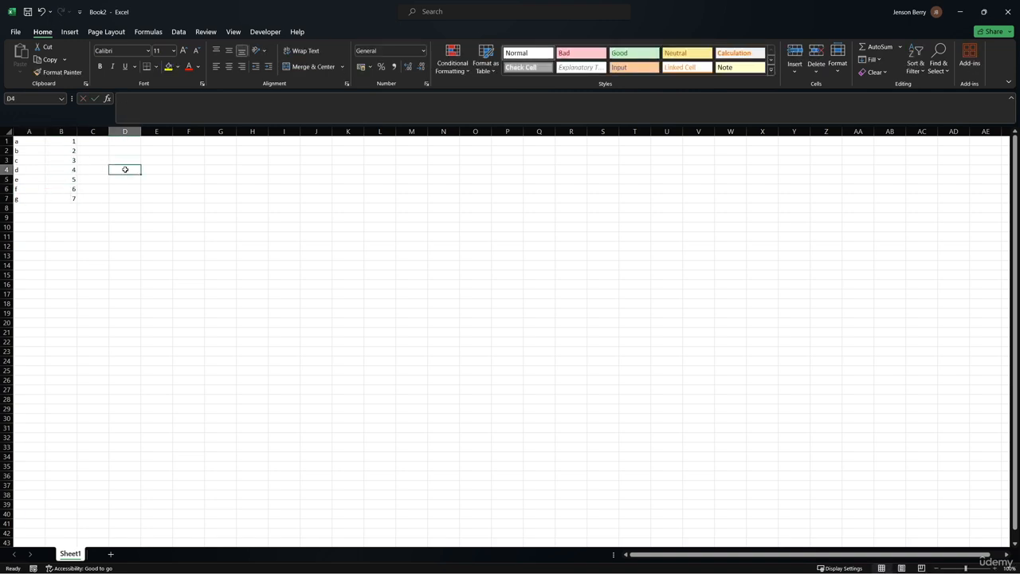
{"action": "left_click", "coordinate": [28, 142]}
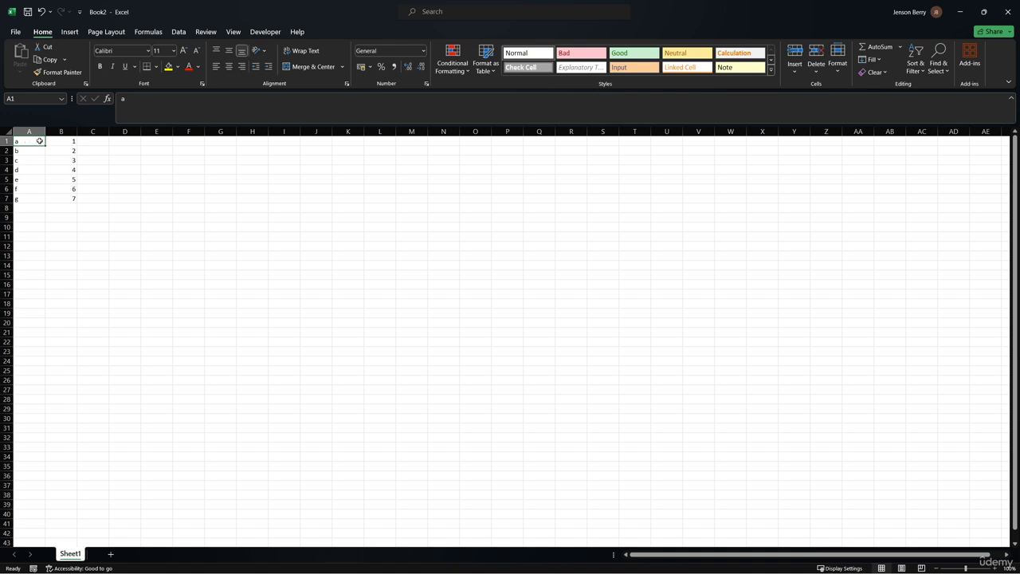
{"action": "left_click", "coordinate": [916, 65]}
{"action": "left_click", "coordinate": [939, 101]}
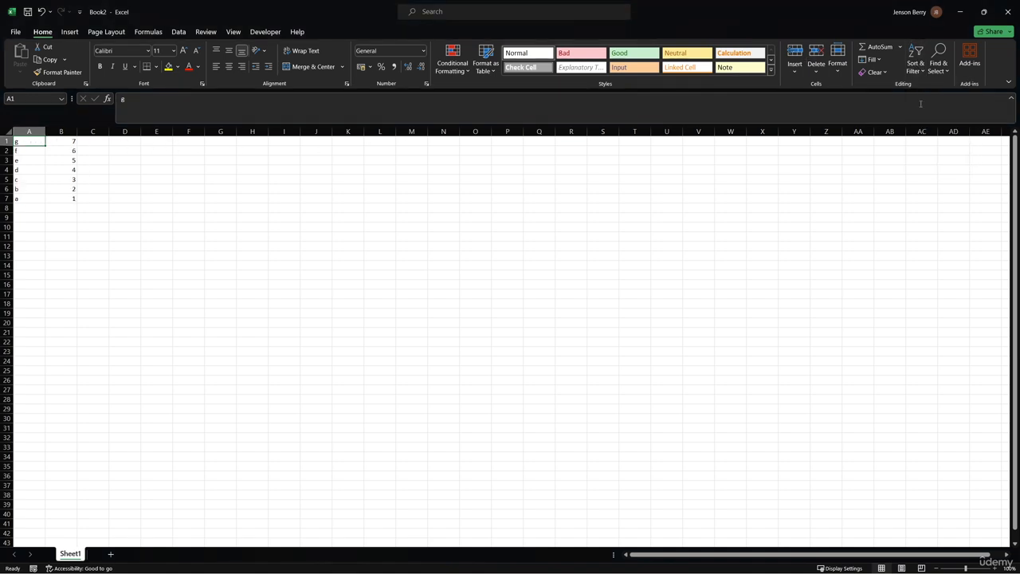
Select cells B1 to B7 to check the numbers beside the sorted letters
{"action": "left_click", "coordinate": [58, 142]}
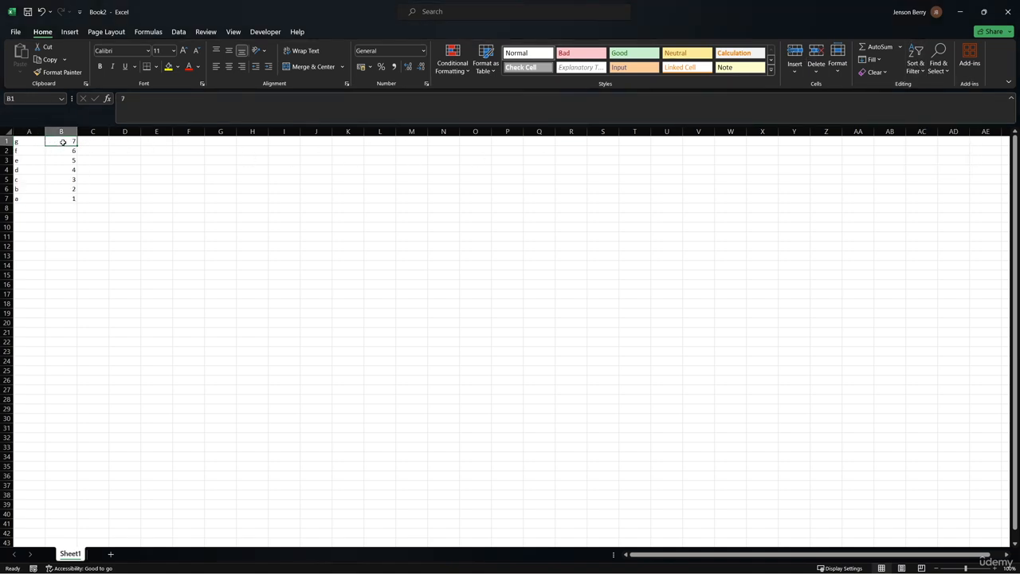
{"action": "left_click_drag", "start_coordinate": [58, 142], "coordinate": [72, 198]}
{"action": "left_click", "coordinate": [124, 189]}
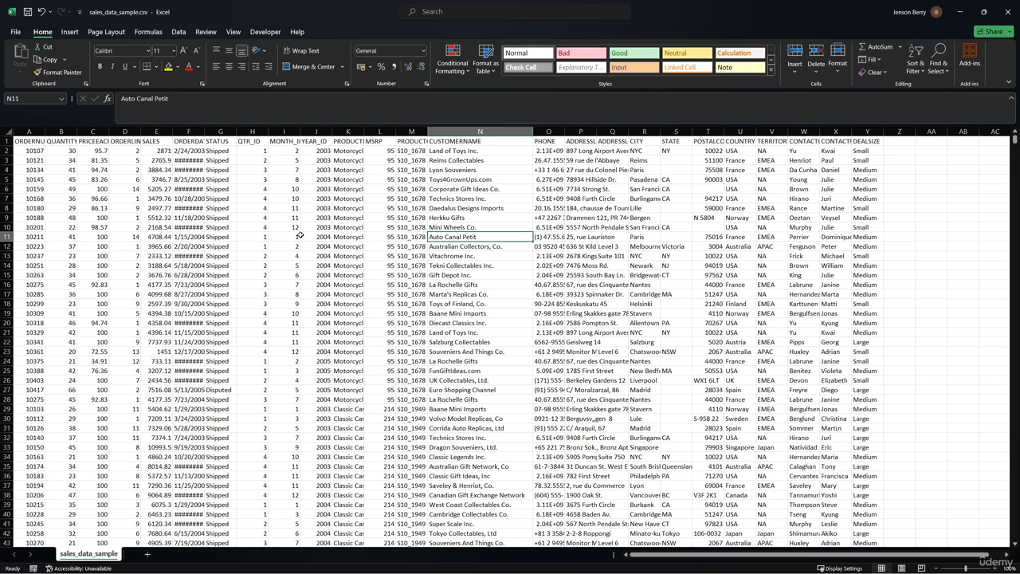
Back in the sales data, sort the rows by SALES from largest to smallest
{"action": "left_click", "coordinate": [161, 171]}
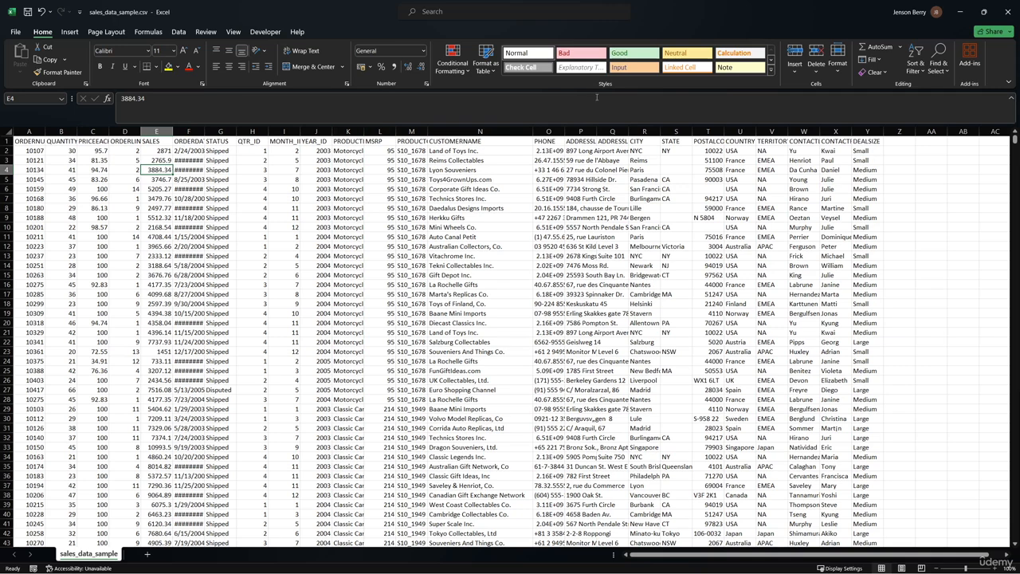
{"action": "left_click", "coordinate": [907, 72]}
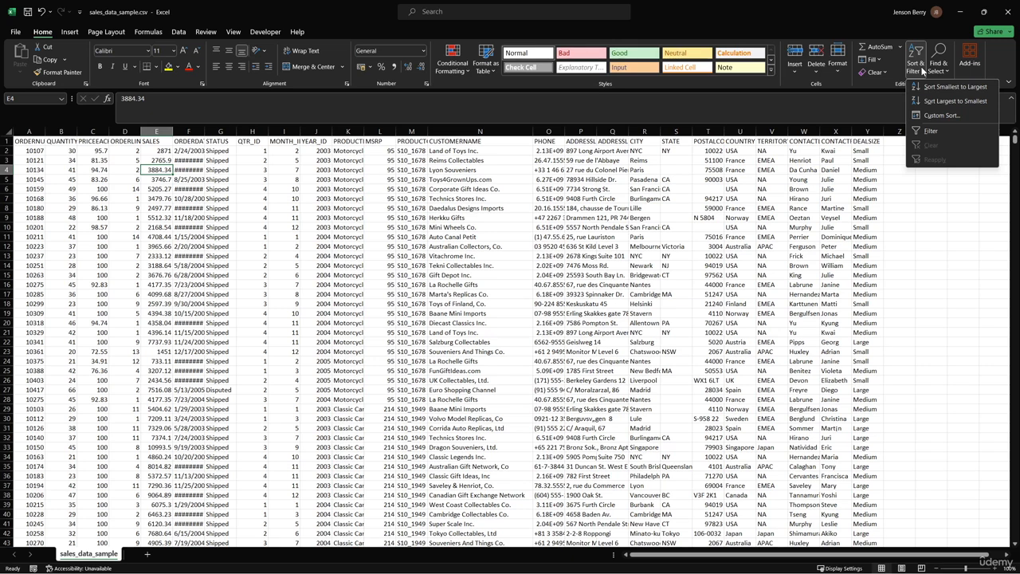
{"action": "left_click", "coordinate": [937, 101]}
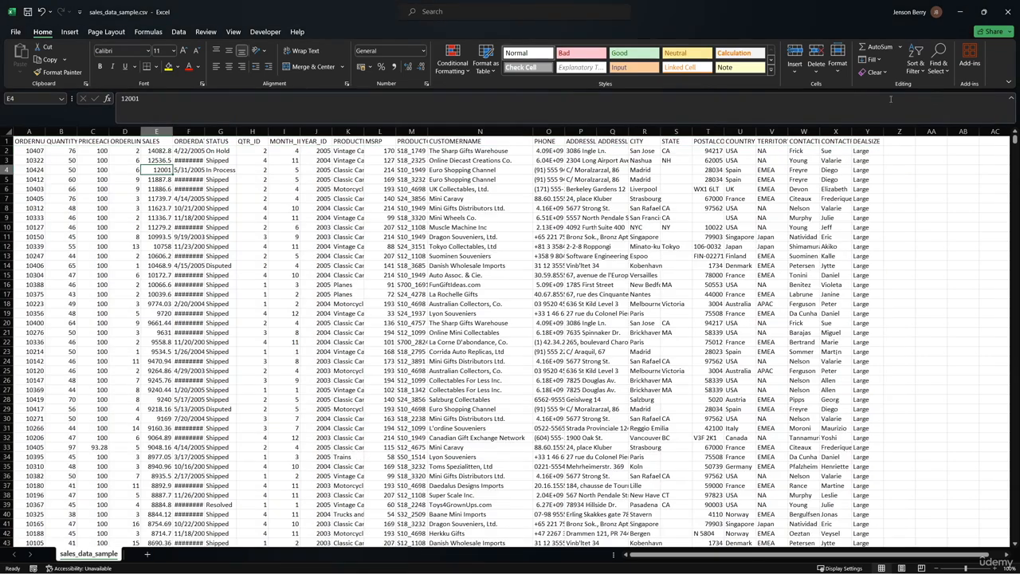
Sort the sales data by SALES from smallest to largest
{"action": "left_click", "coordinate": [164, 151]}
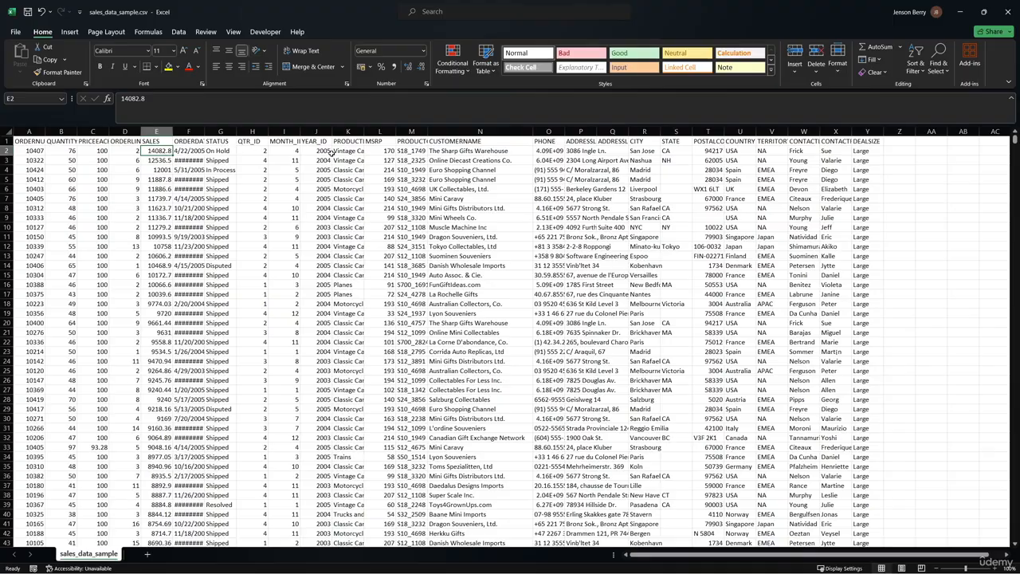
{"action": "left_click_drag", "start_coordinate": [1015, 142], "coordinate": [1005, 122]}
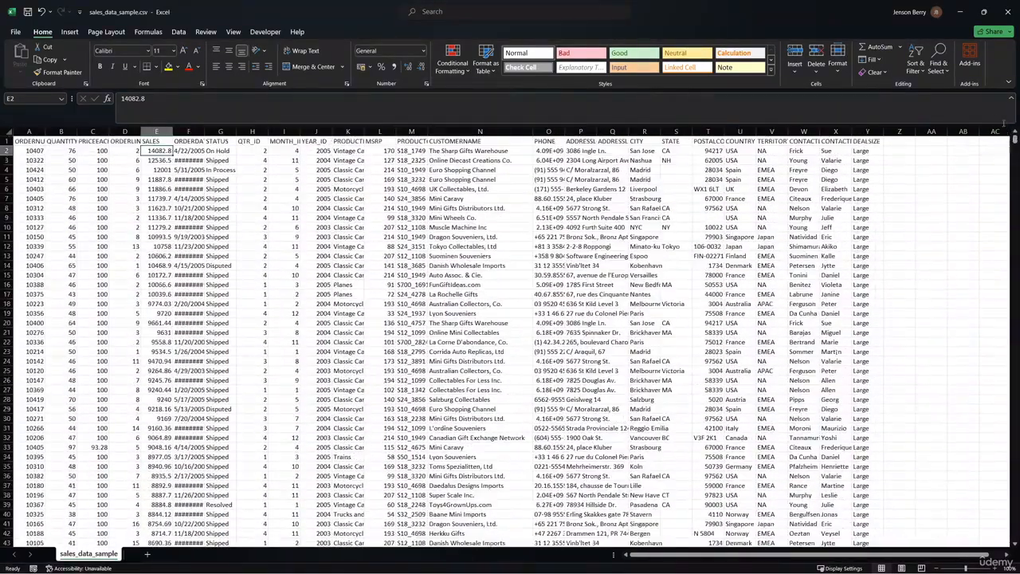
{"action": "left_click", "coordinate": [907, 72]}
{"action": "left_click", "coordinate": [919, 93]}
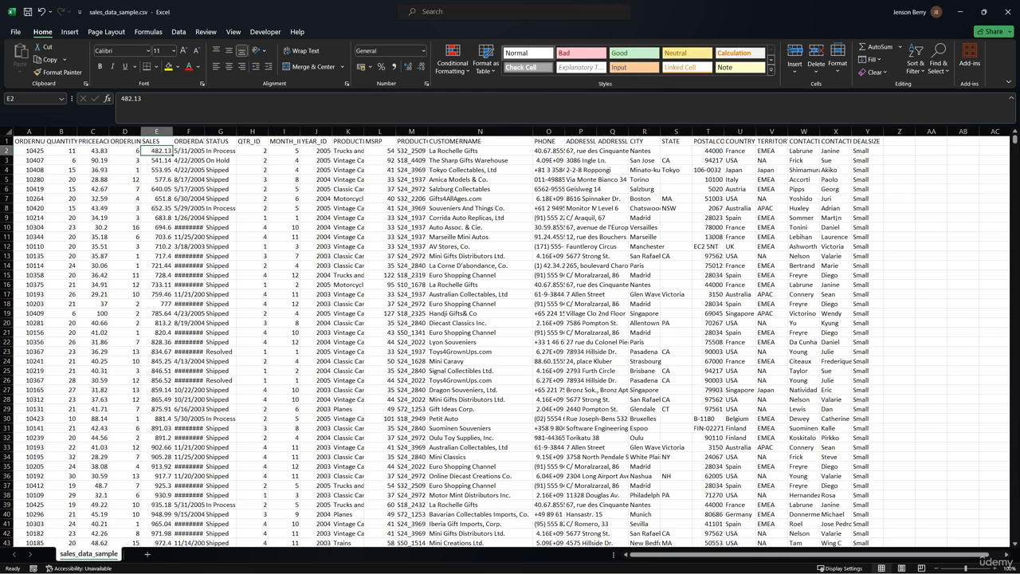
Open the custom sort and set the first level to sort by YEAR_ID on cell values, largest to smallest
{"action": "left_click", "coordinate": [916, 71]}
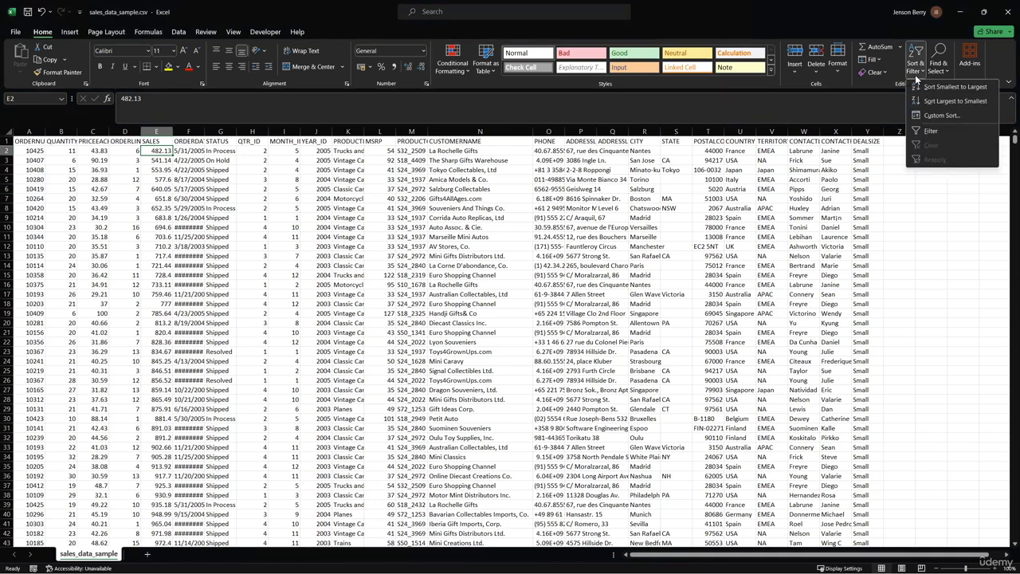
{"action": "left_click", "coordinate": [933, 117]}
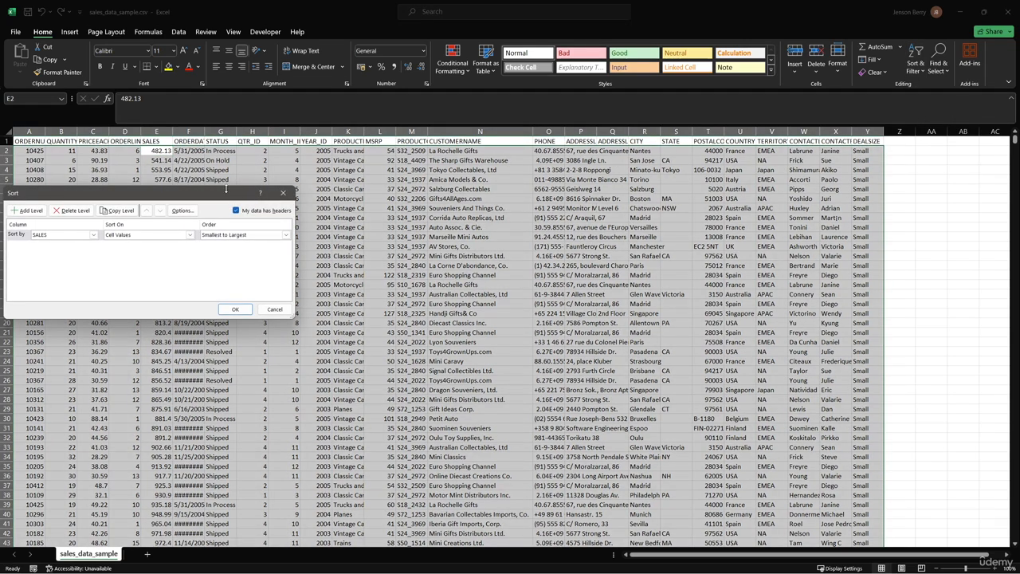
{"action": "left_click_drag", "start_coordinate": [225, 191], "coordinate": [383, 183]}
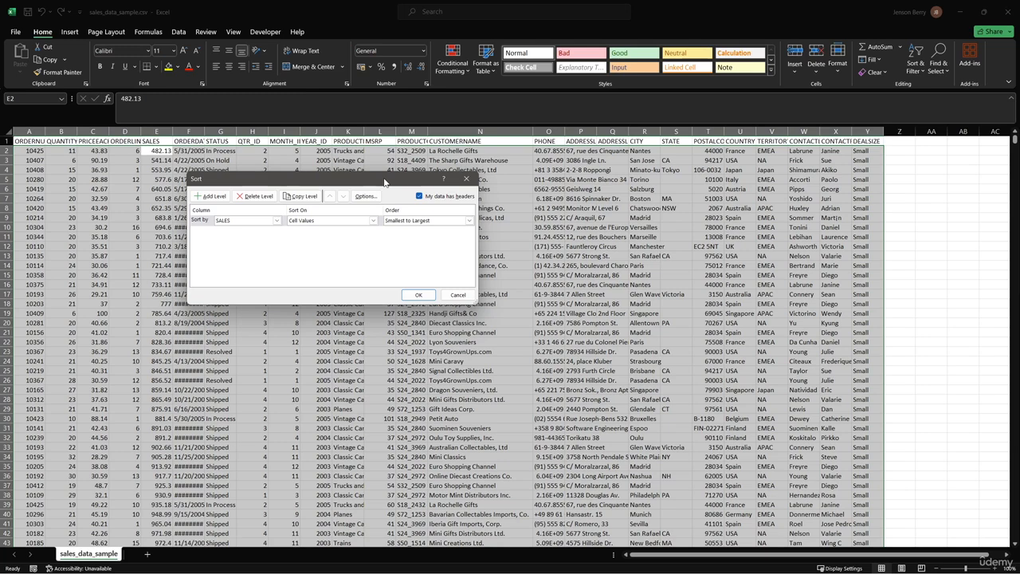
{"action": "left_click", "coordinate": [278, 221]}
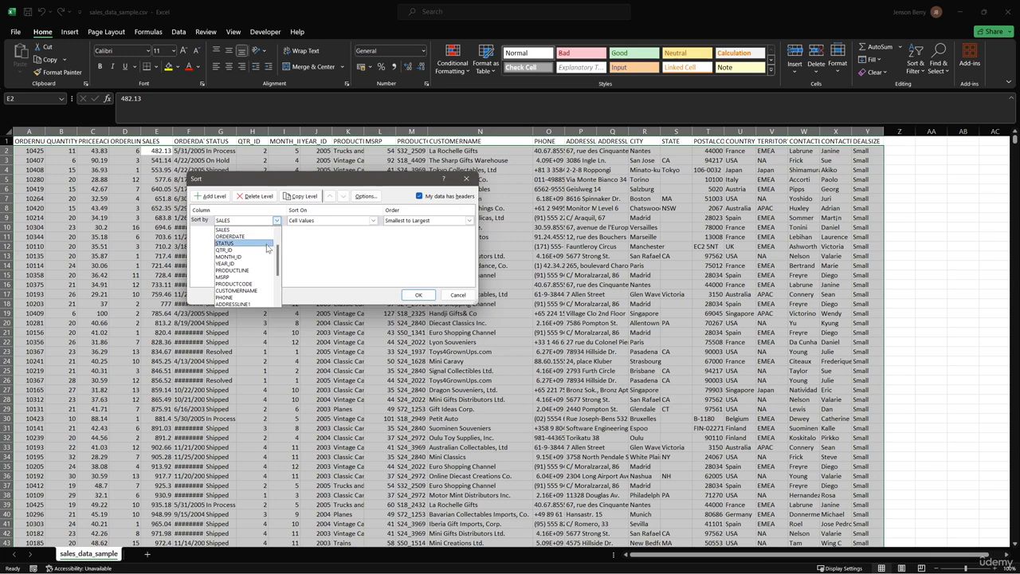
{"action": "left_click", "coordinate": [255, 263]}
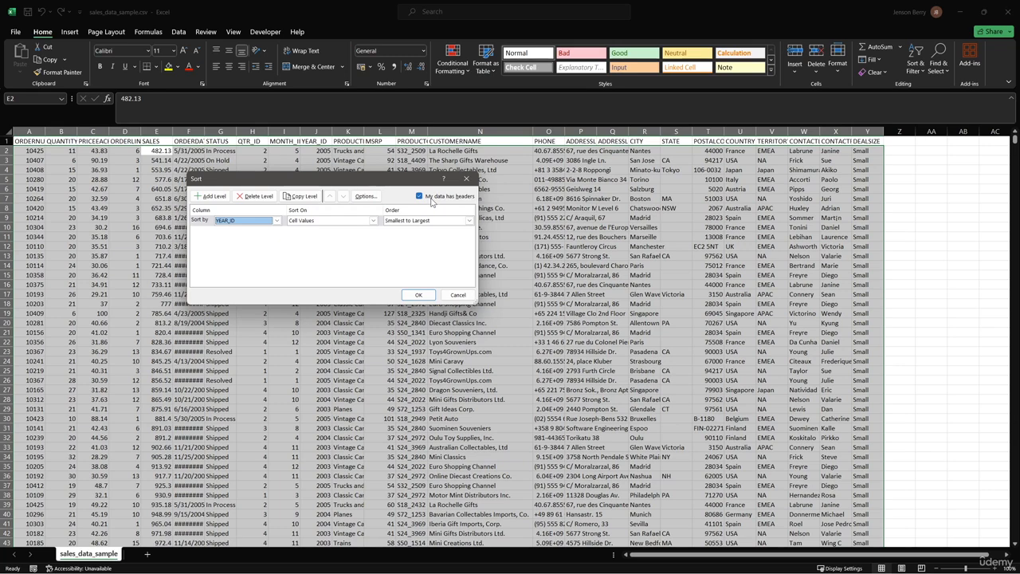
{"action": "left_click", "coordinate": [371, 220]}
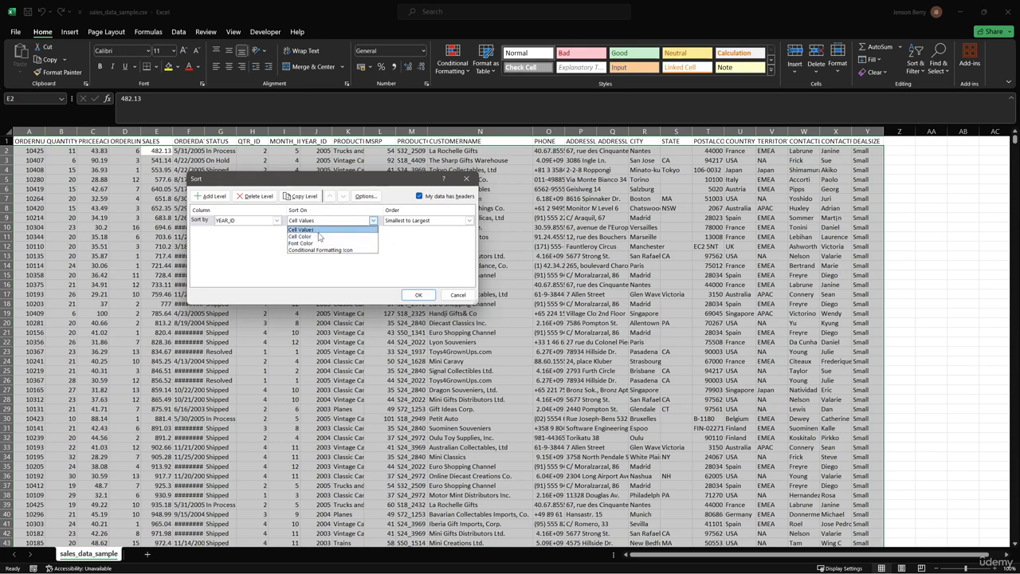
{"action": "left_click", "coordinate": [423, 223]}
{"action": "left_click", "coordinate": [424, 224]}
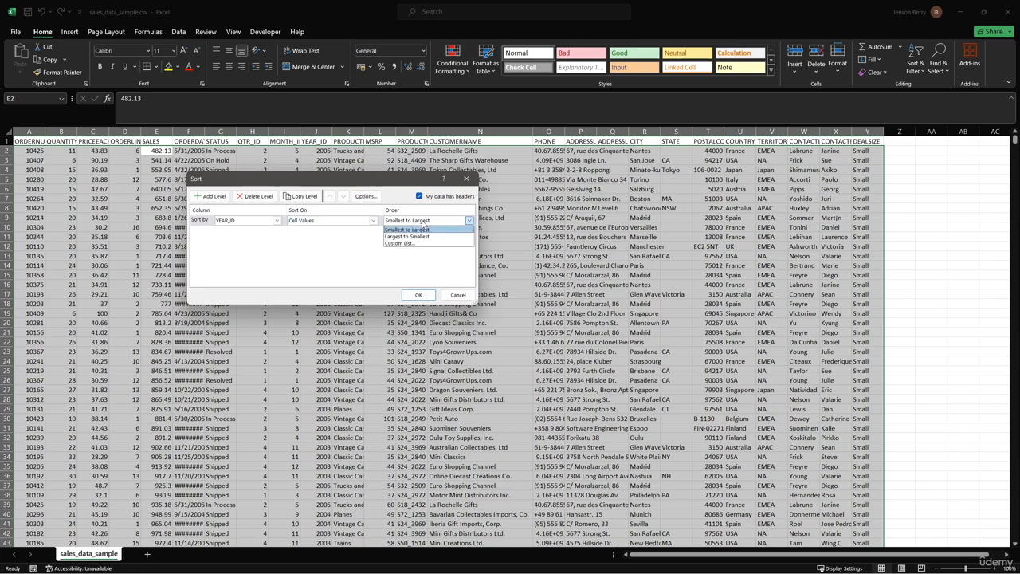
{"action": "left_click", "coordinate": [421, 236]}
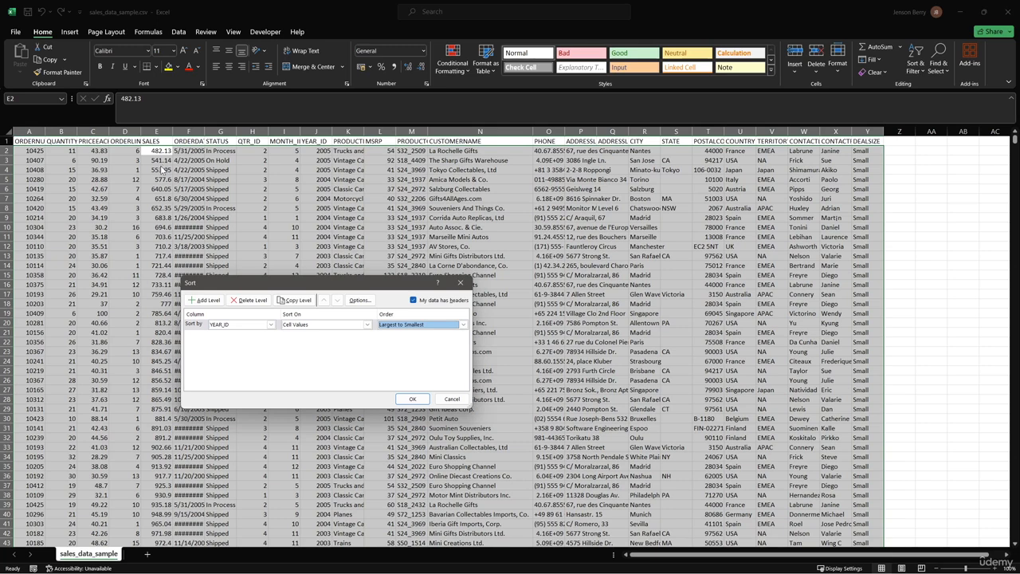
Add a second sort level by SALES, largest to smallest, apply the sort, and check the top rows' year and sales cells
{"action": "left_click", "coordinate": [205, 301]}
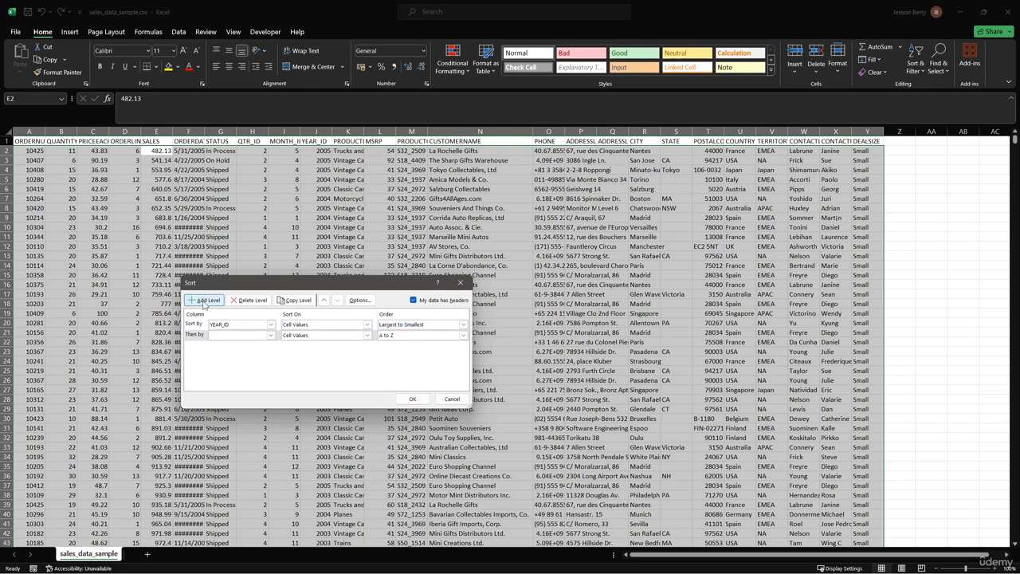
{"action": "left_click", "coordinate": [270, 334]}
{"action": "left_click", "coordinate": [249, 374]}
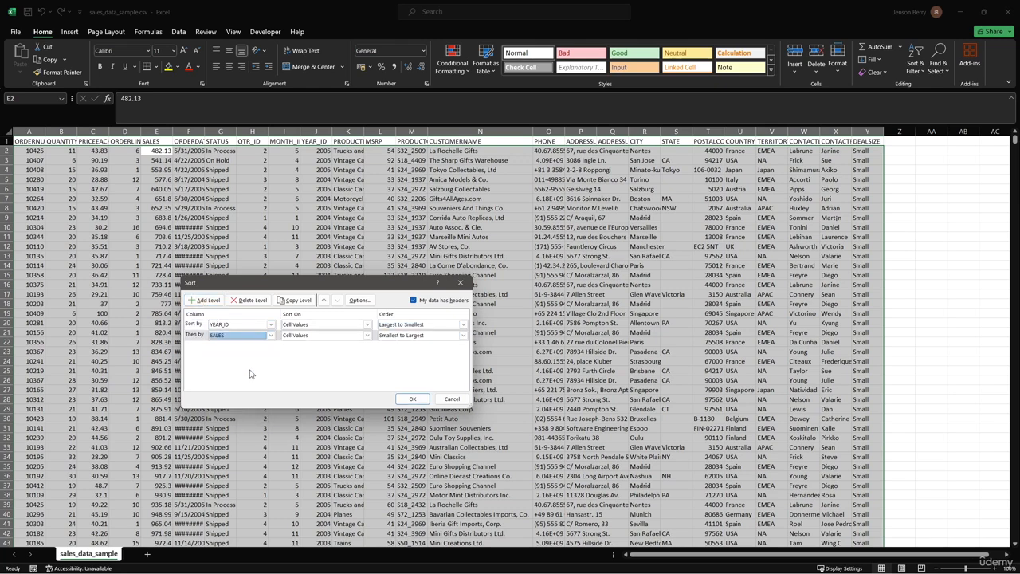
{"action": "left_click", "coordinate": [400, 338]}
{"action": "left_click", "coordinate": [404, 354]}
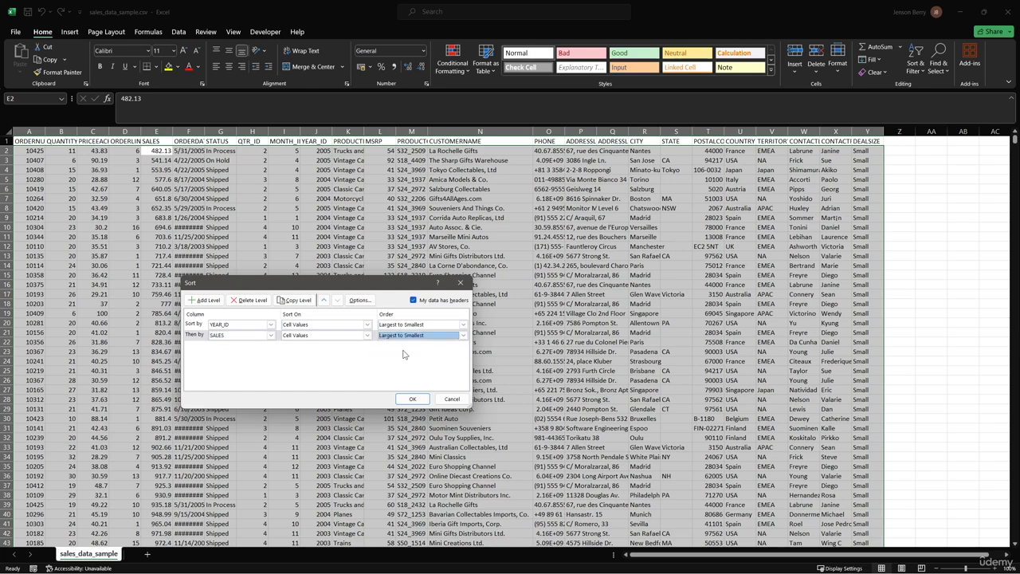
{"action": "left_click", "coordinate": [412, 399]}
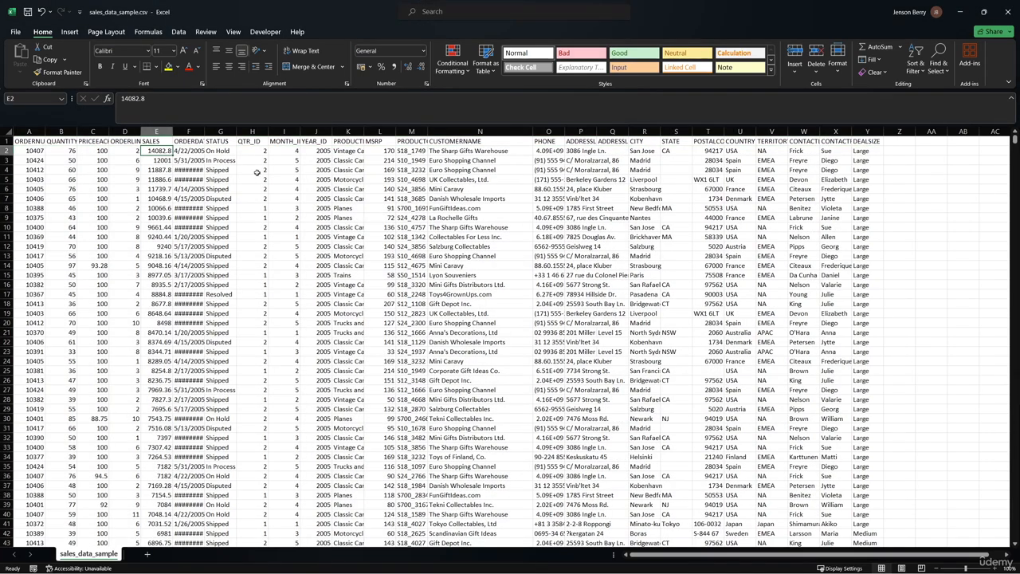
{"action": "left_click", "coordinate": [320, 151]}
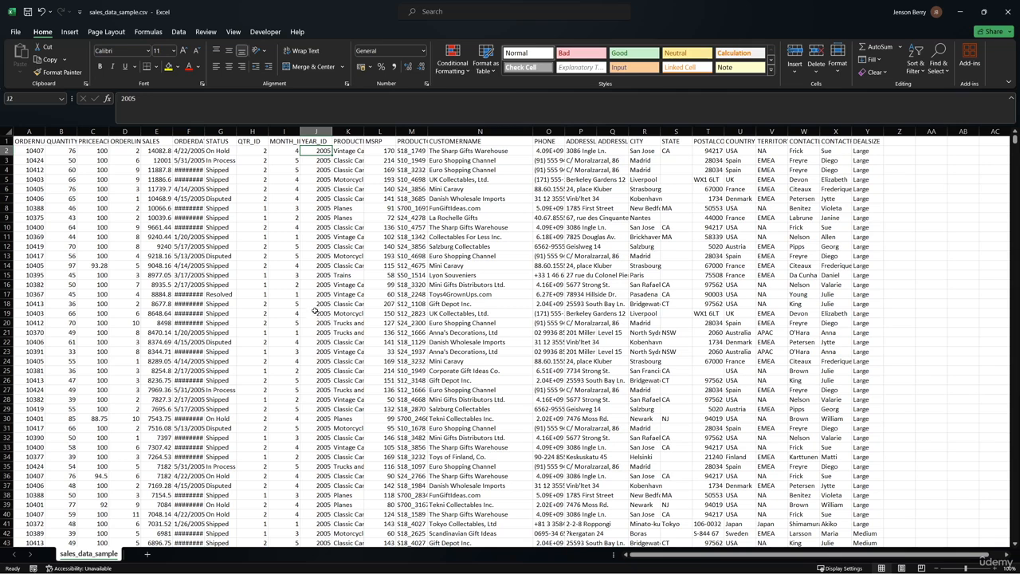
{"action": "left_click", "coordinate": [162, 150]}
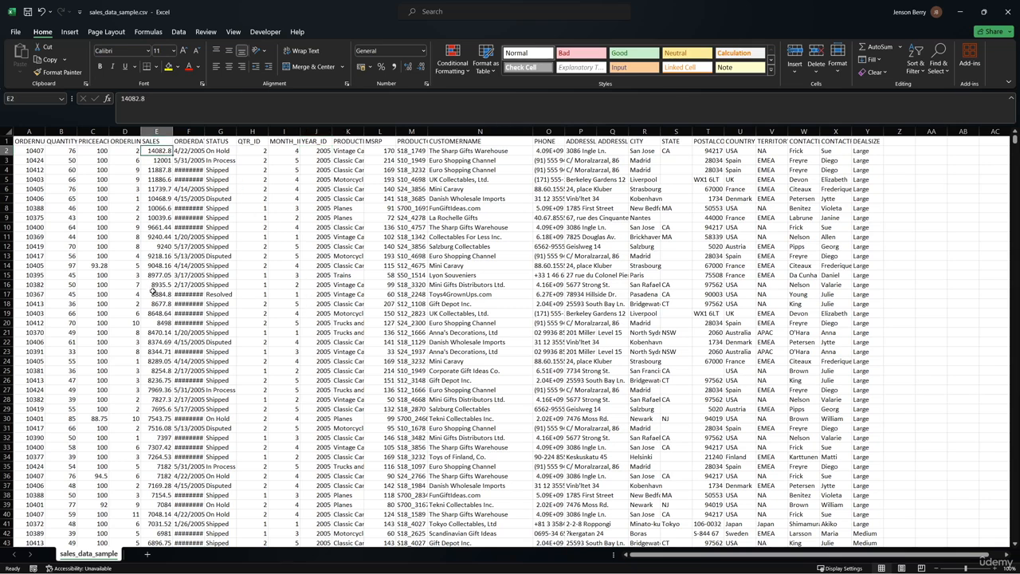
Try re-sorting with the SALES level set to smallest to largest, and undo that sort
{"action": "left_click", "coordinate": [915, 67]}
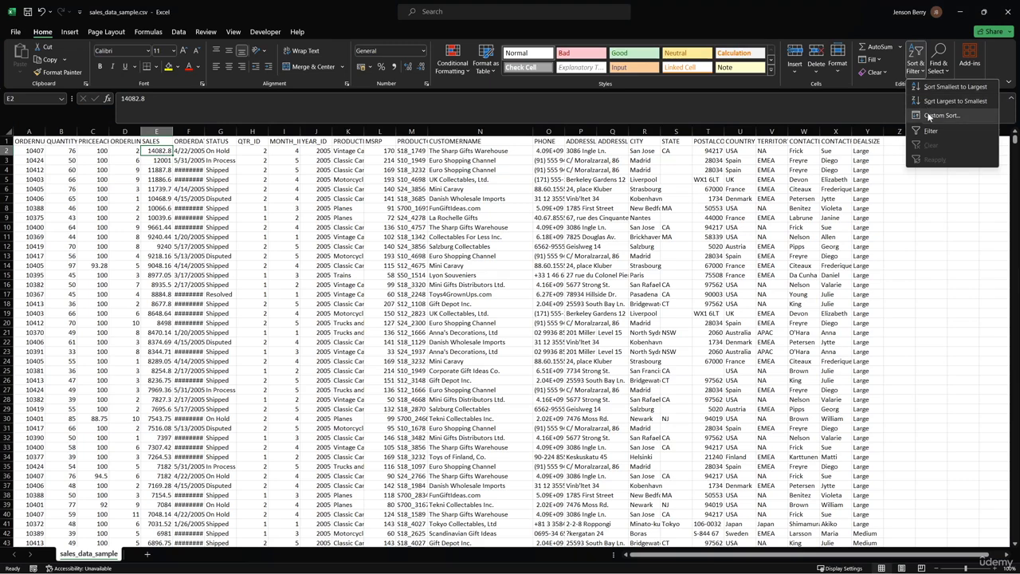
{"action": "left_click", "coordinate": [937, 115]}
{"action": "left_click", "coordinate": [390, 336]}
{"action": "left_click", "coordinate": [403, 344]}
{"action": "left_click", "coordinate": [412, 399]}
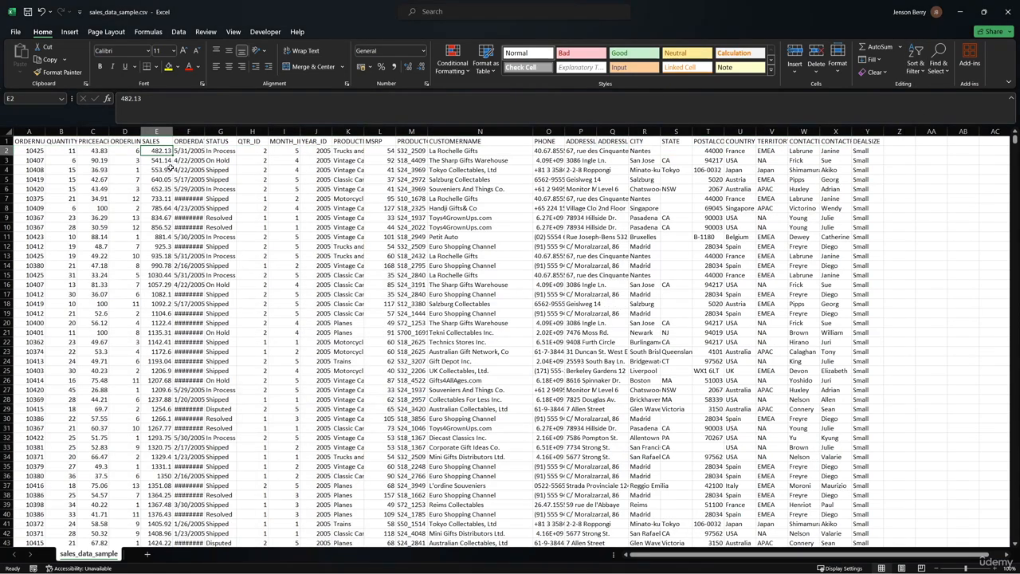
{"action": "left_click", "coordinate": [40, 12]}
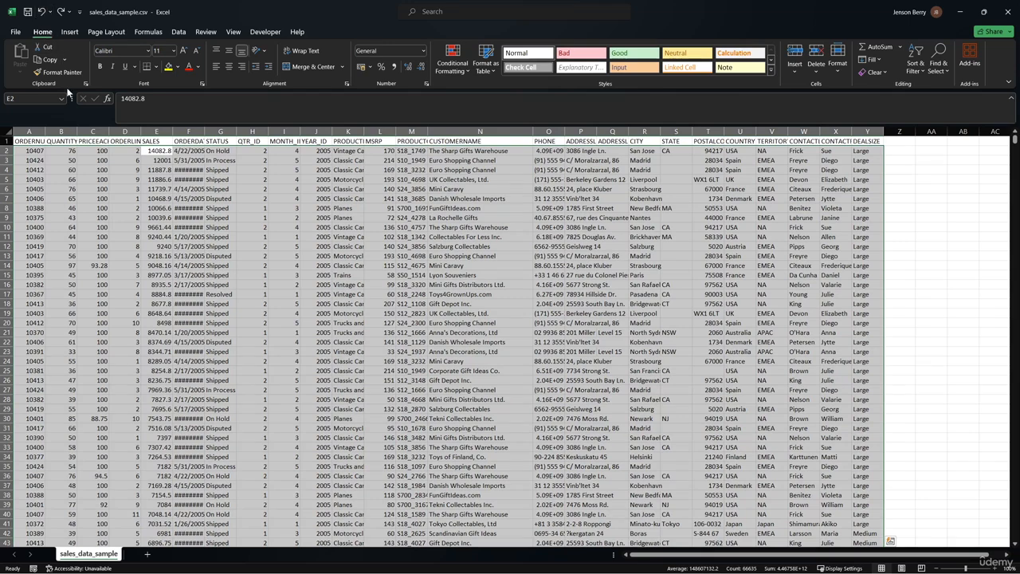
Inspect the YEAR_ID and SALES cells further down where the year value changes in the sorted data
{"action": "left_click", "coordinate": [229, 197]}
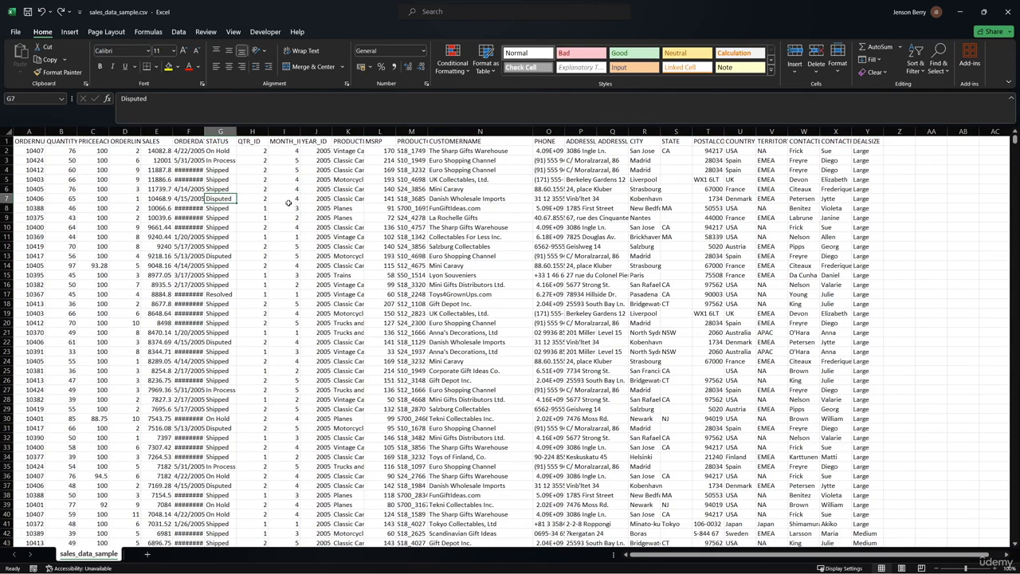
{"action": "left_click", "coordinate": [164, 151]}
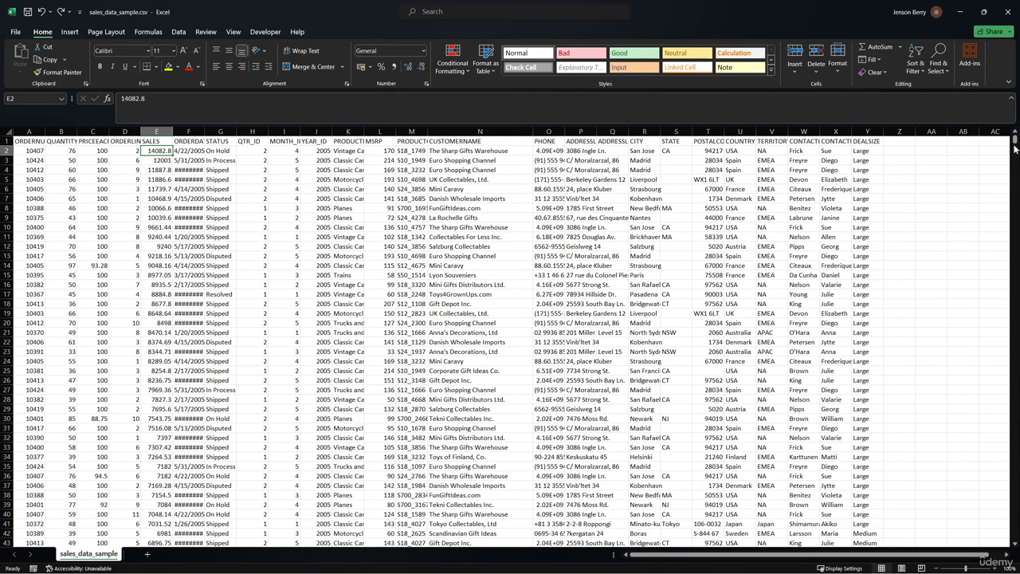
{"action": "left_click_drag", "start_coordinate": [1015, 143], "coordinate": [1006, 212]}
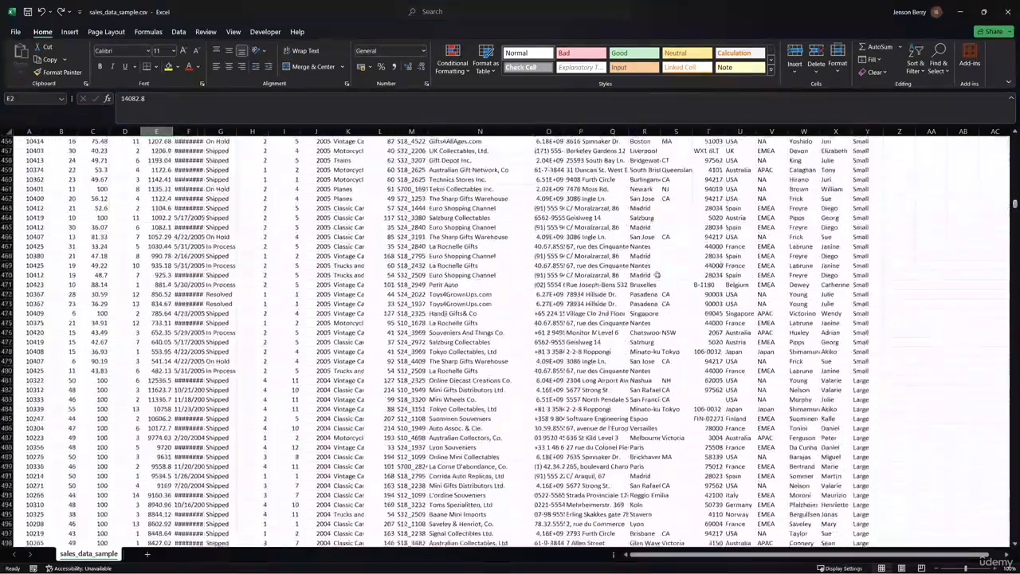
{"action": "left_click", "coordinate": [163, 371]}
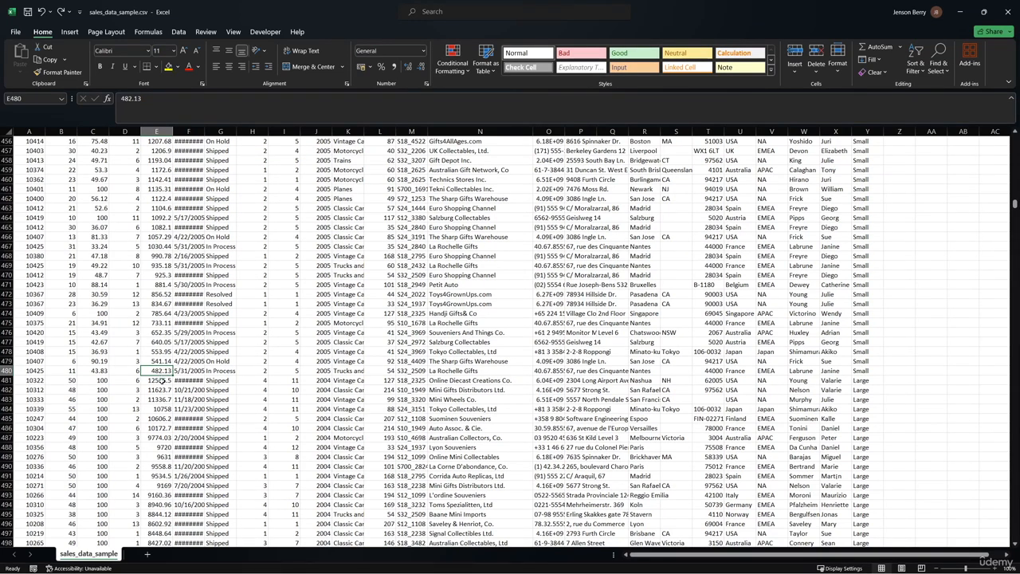
{"action": "left_click", "coordinate": [312, 384]}
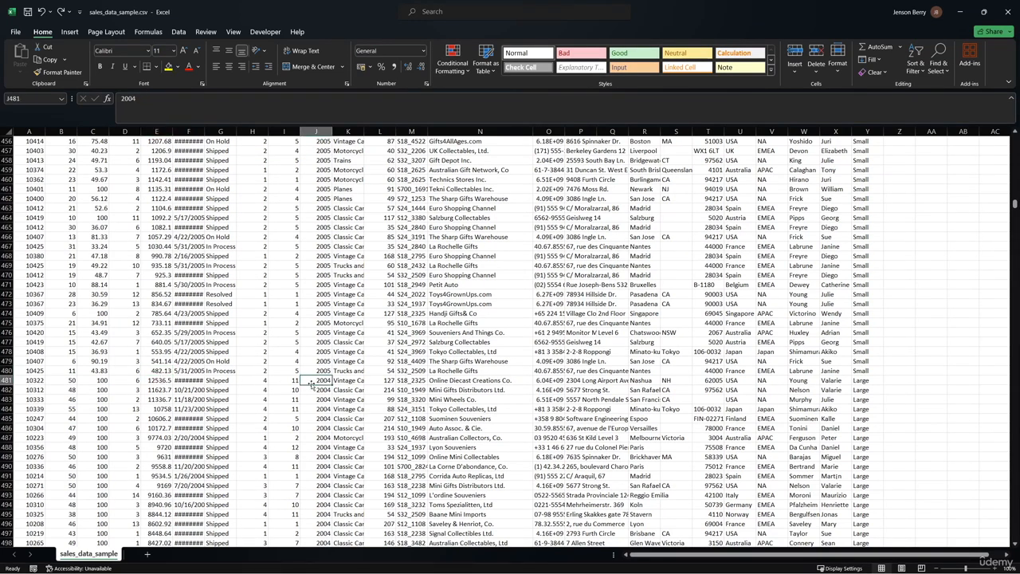
{"action": "left_click", "coordinate": [165, 383]}
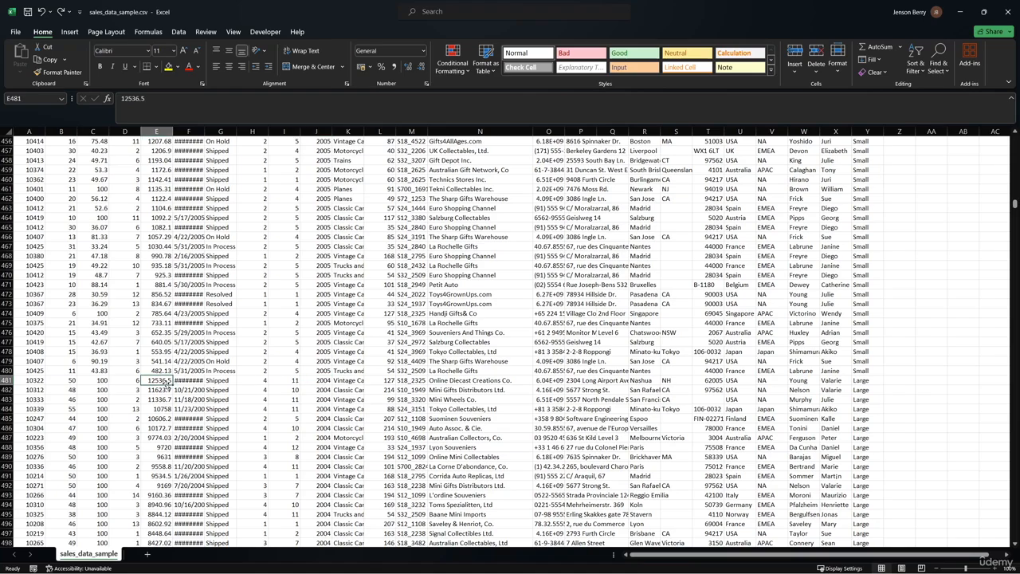